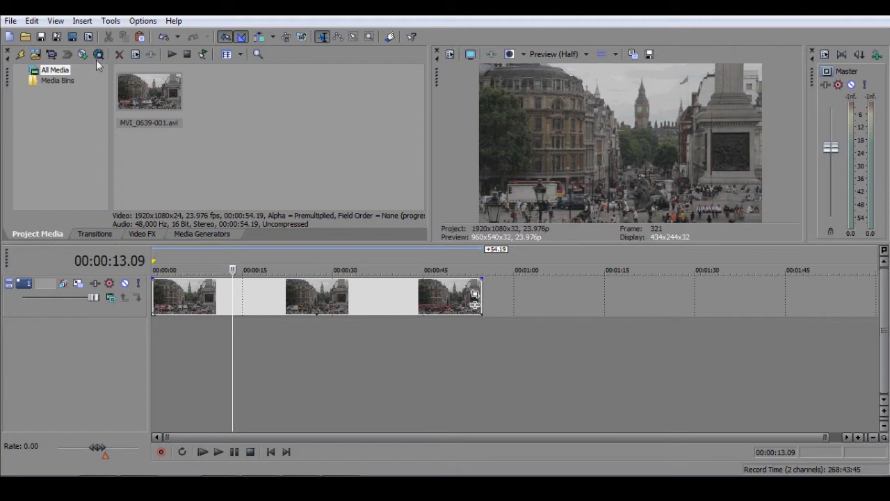
- Show the Video Scopes as an RGB Parade and place the scope window clear of the video preview
{"action": "left_click", "coordinate": [56, 22]}
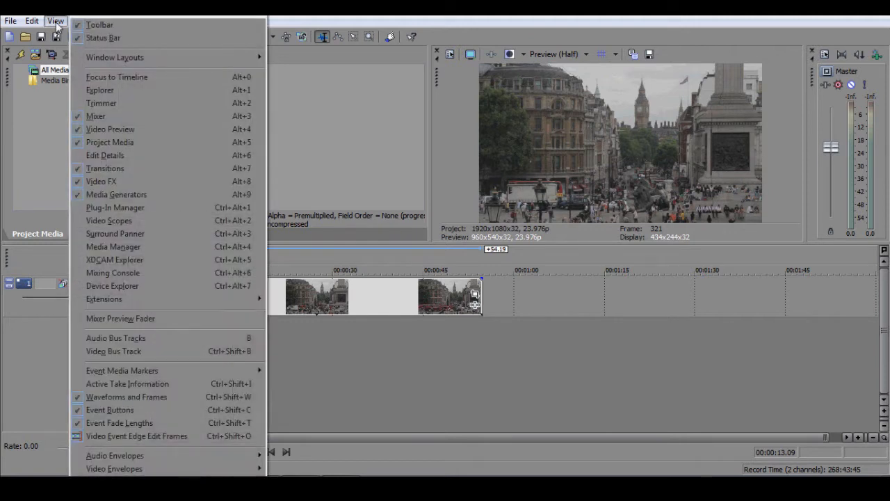
{"action": "left_click", "coordinate": [126, 220]}
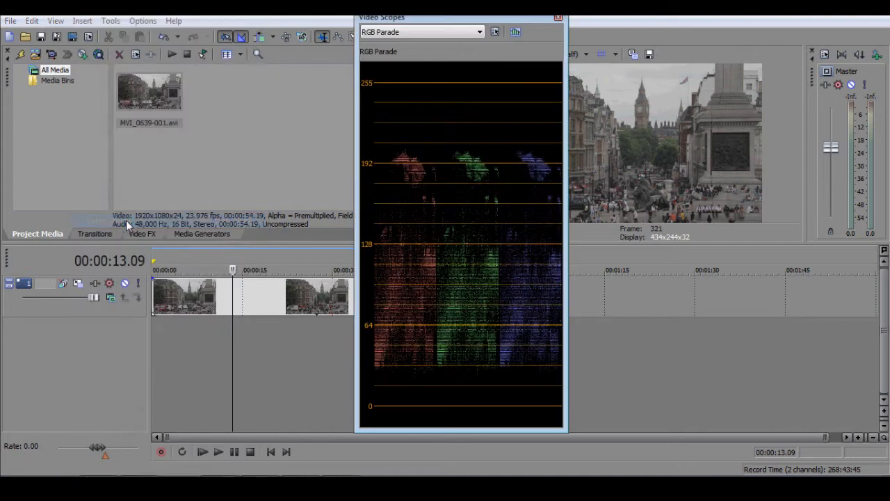
{"action": "left_click", "coordinate": [480, 32]}
{"action": "left_click", "coordinate": [449, 78]}
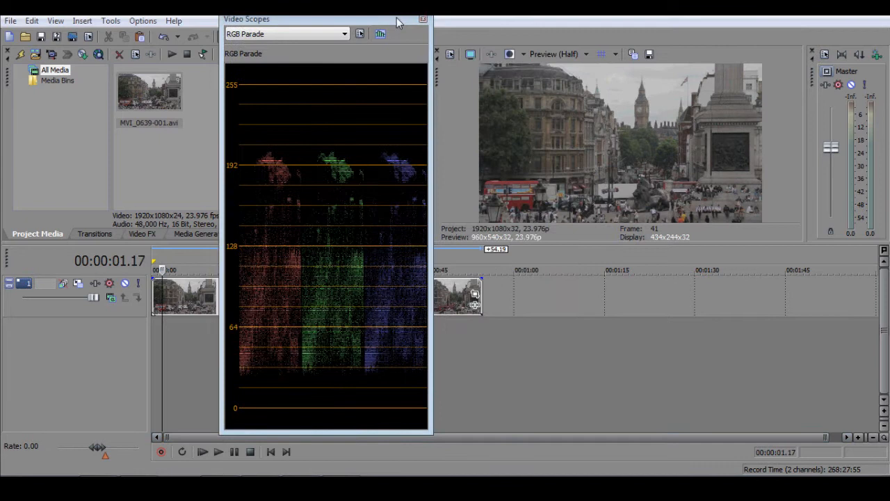
{"action": "left_click_drag", "start_coordinate": [394, 14], "coordinate": [436, 40]}
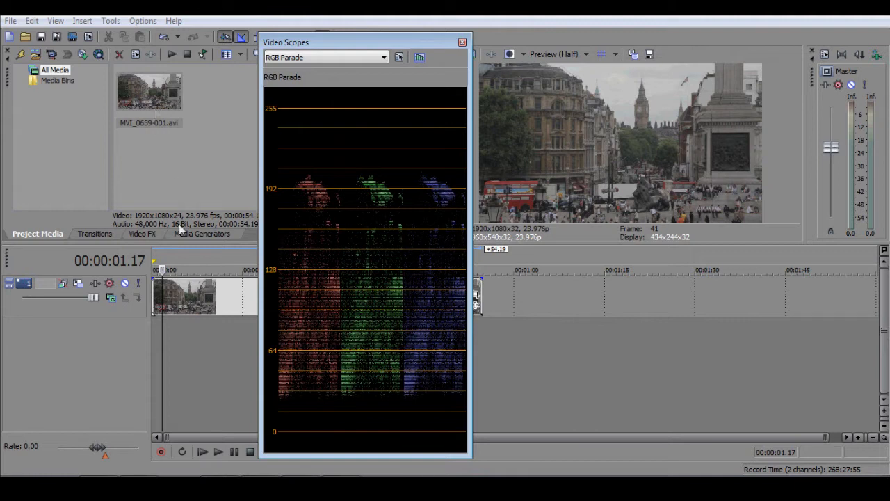
- Apply the Levels effect's Reset to None preset to the clip and set Input start to 0.093 and Input end to 0.799
{"action": "left_click", "coordinate": [144, 234]}
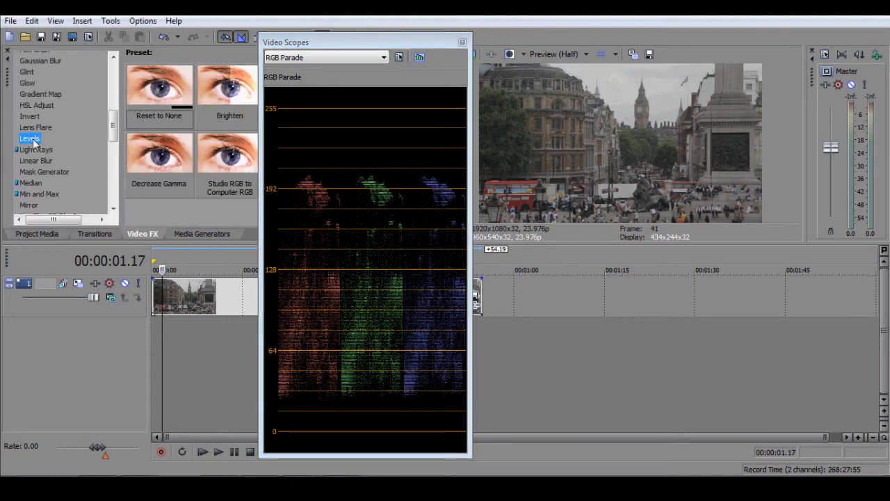
{"action": "left_click_drag", "start_coordinate": [31, 141], "coordinate": [231, 305]}
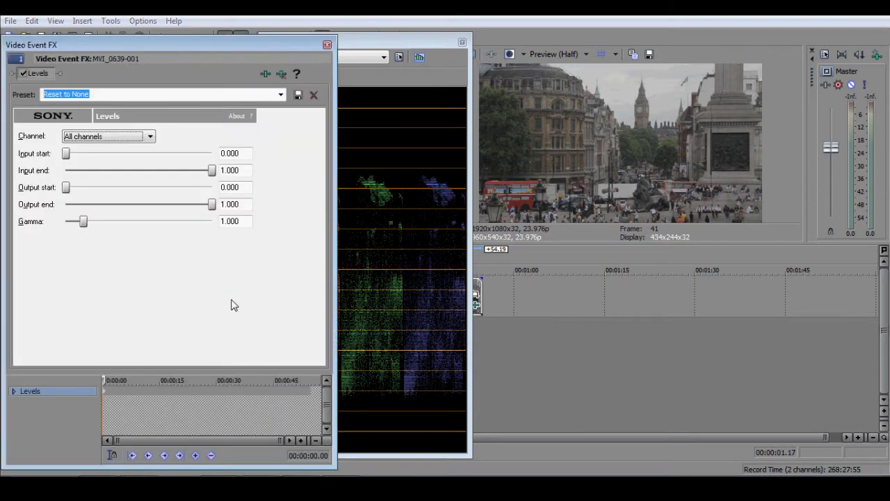
{"action": "left_click_drag", "start_coordinate": [416, 41], "coordinate": [493, 42]}
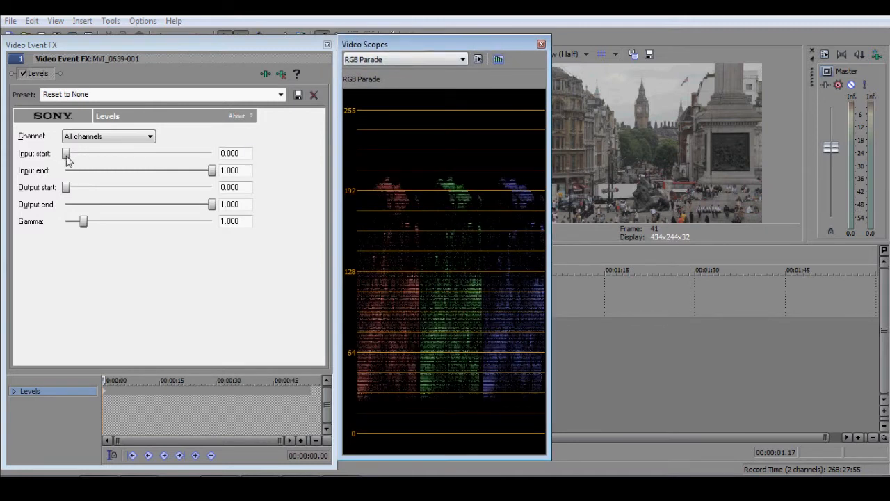
{"action": "left_click_drag", "start_coordinate": [67, 155], "coordinate": [80, 165]}
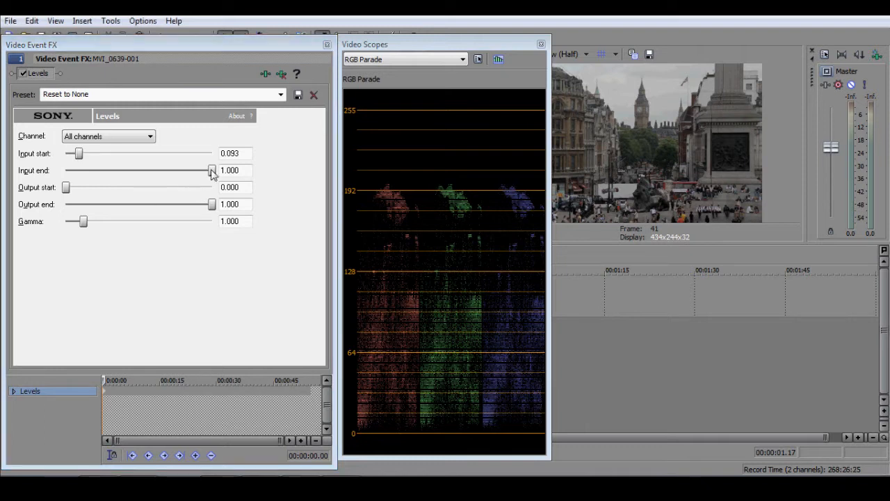
{"action": "left_click_drag", "start_coordinate": [211, 171], "coordinate": [181, 173]}
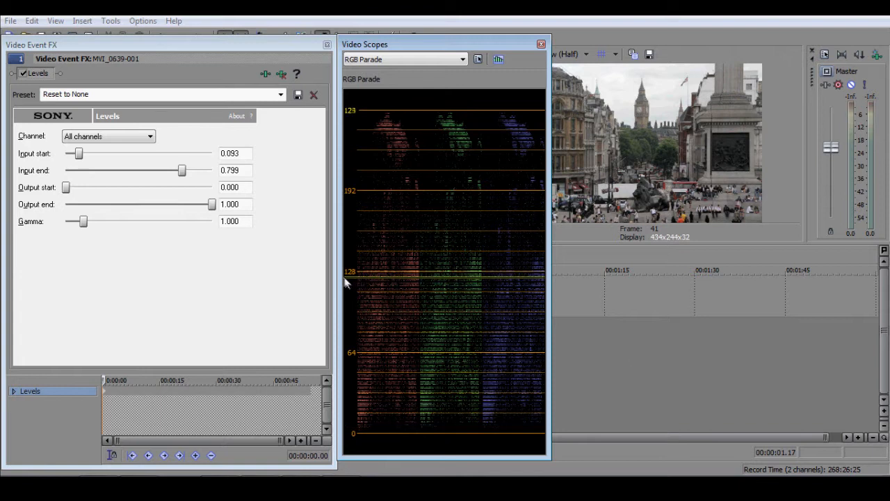
- Compare the preview and RGB Parade of the clip with and without the Levels effect
{"action": "left_click_drag", "start_coordinate": [483, 41], "coordinate": [386, 41]}
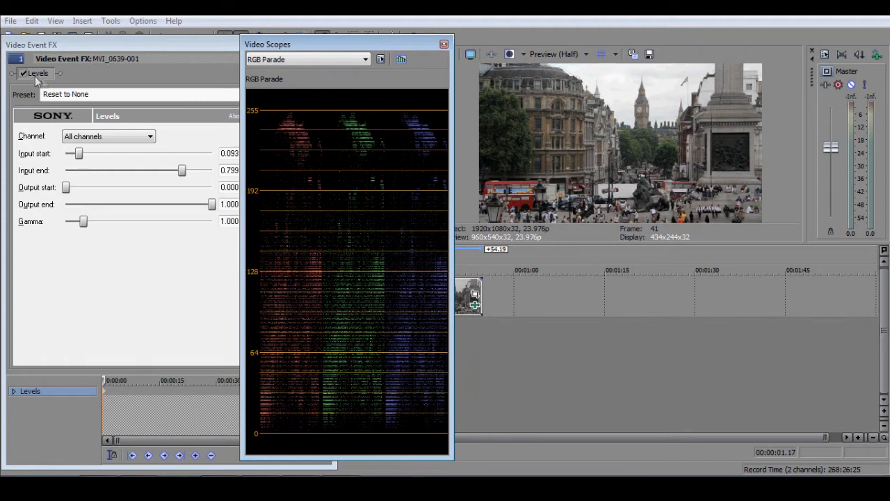
{"action": "left_click", "coordinate": [507, 56]}
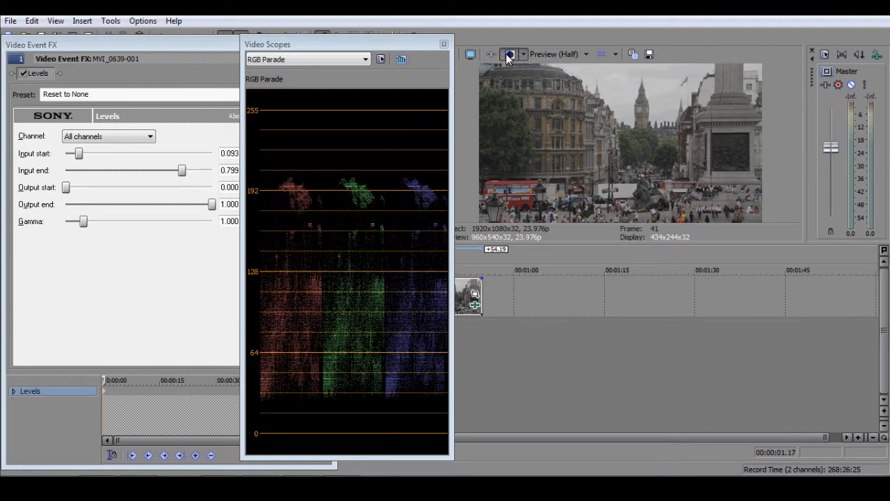
{"action": "left_click_drag", "start_coordinate": [416, 44], "coordinate": [508, 44]}
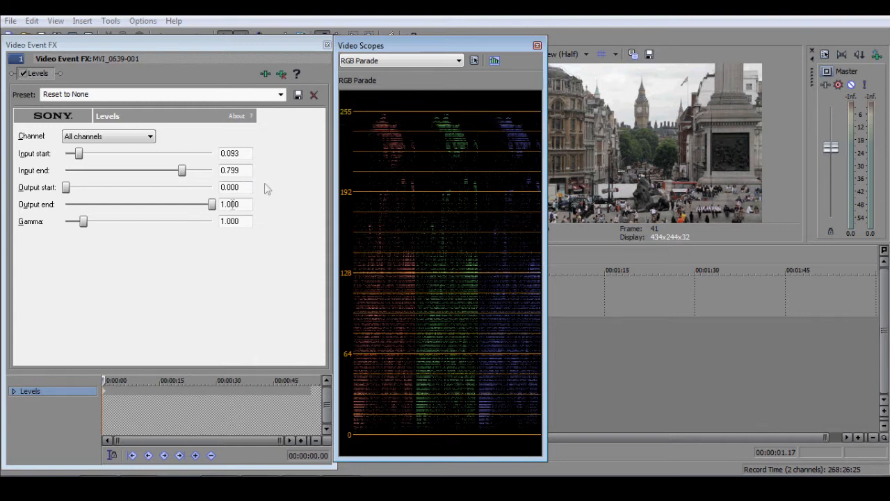
- Lower the Gamma of the Levels effect to 0.800 to darken the midtones
{"action": "left_click", "coordinate": [84, 222]}
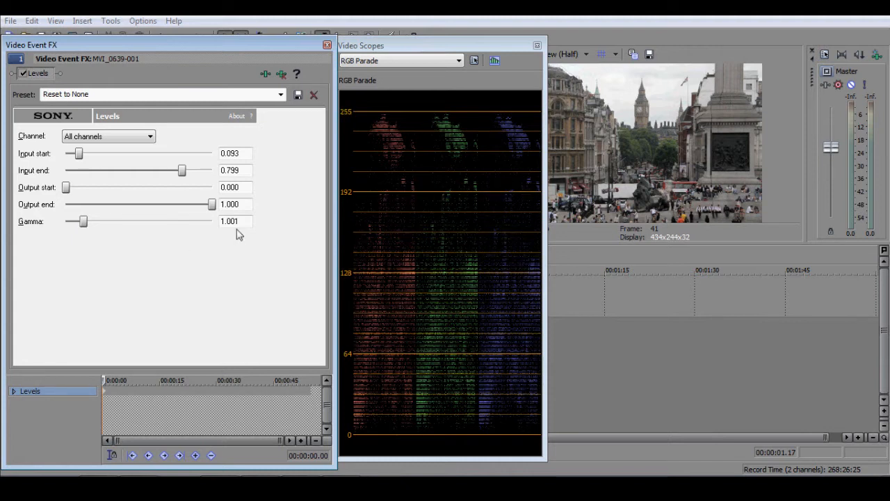
{"action": "mouse_move", "coordinate": [85, 228]}
{"action": "left_mouse_down"}
{"action": "mouse_move", "coordinate": [99, 228]}
{"action": "mouse_move", "coordinate": [73, 229]}
{"action": "mouse_move", "coordinate": [80, 233]}
{"action": "left_mouse_up"}
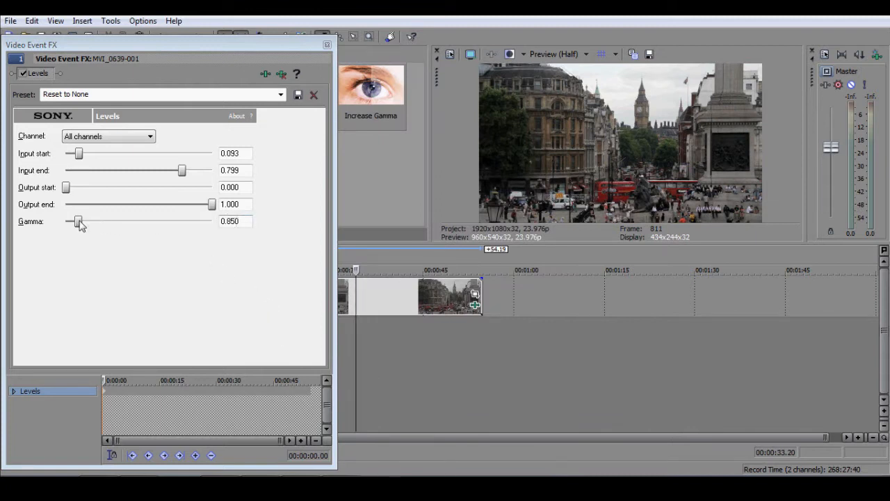
{"action": "mouse_move", "coordinate": [79, 222]}
{"action": "left_mouse_down"}
{"action": "mouse_move", "coordinate": [71, 223]}
{"action": "mouse_move", "coordinate": [81, 230]}
{"action": "left_mouse_up"}
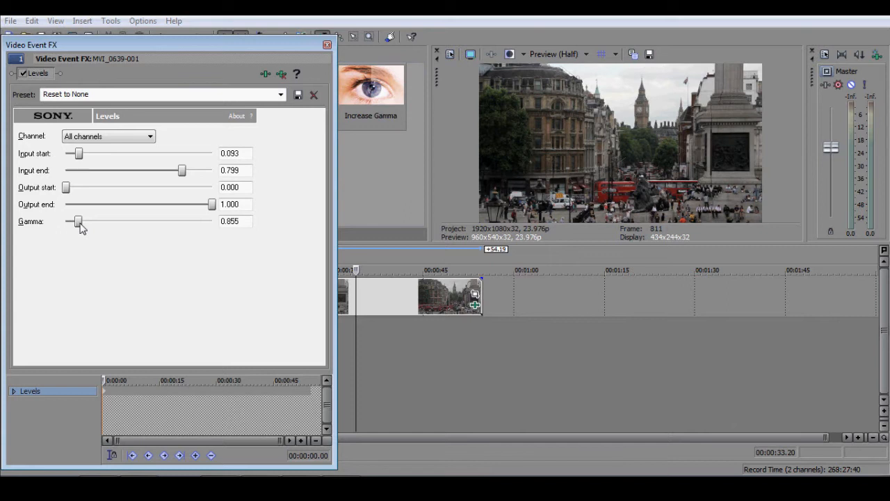
{"action": "left_click", "coordinate": [238, 223]}
{"action": "left_click", "coordinate": [79, 224]}
{"action": "left_click_drag", "start_coordinate": [80, 224], "coordinate": [98, 225]}
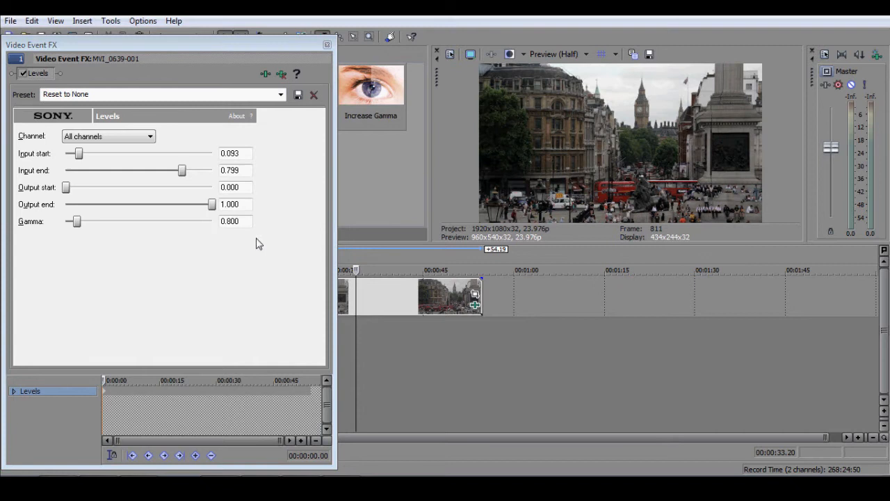
- Try a Levels Gamma of 0.85, and set it back to 0.800
{"action": "left_click", "coordinate": [251, 217]}
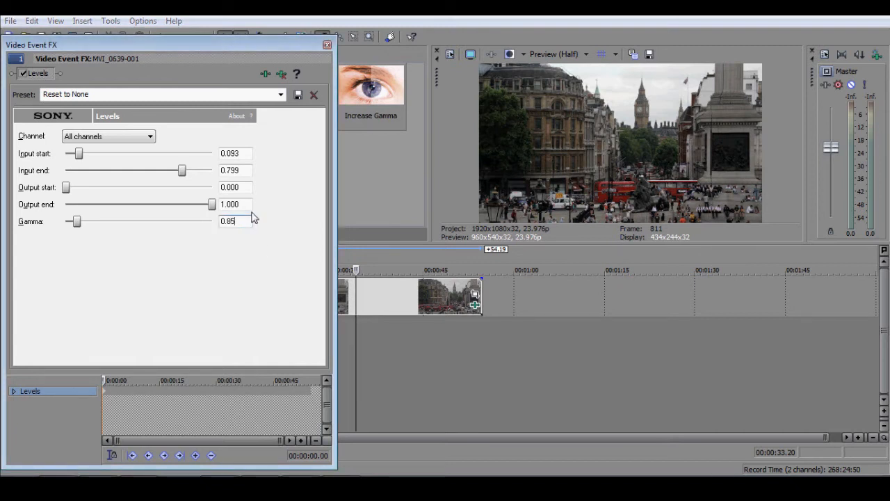
{"action": "key", "text": "Return"}
{"action": "key", "text": "BackSpace"}
{"action": "key", "text": "Return"}
{"action": "left_click", "coordinate": [376, 420]}
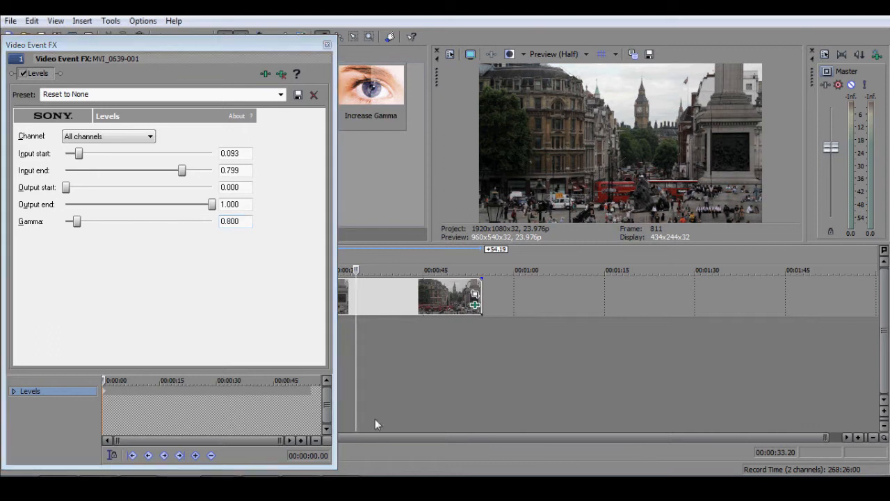
- Compare the graded picture with the unprocessed one and review the Gamma setting of the Levels effect
{"action": "left_click", "coordinate": [512, 55]}
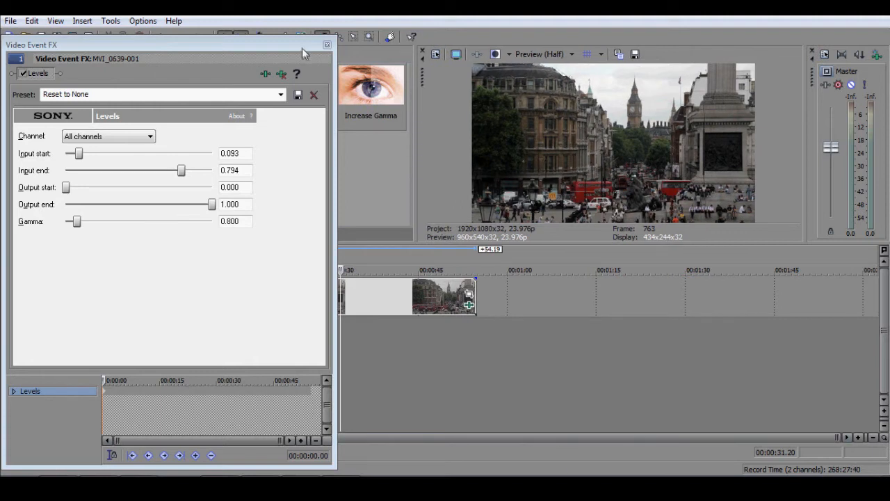
{"action": "left_click_drag", "start_coordinate": [301, 46], "coordinate": [315, 43]}
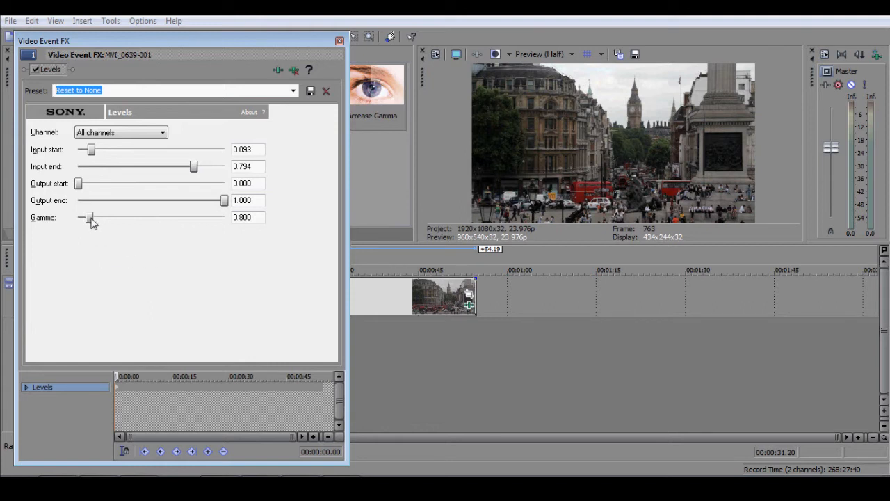
{"action": "left_click_drag", "start_coordinate": [91, 221], "coordinate": [89, 220]}
{"action": "mouse_move", "coordinate": [254, 217]}
{"action": "left_mouse_down"}
{"action": "mouse_move", "coordinate": [240, 220]}
{"action": "mouse_move", "coordinate": [256, 219]}
{"action": "left_mouse_up"}
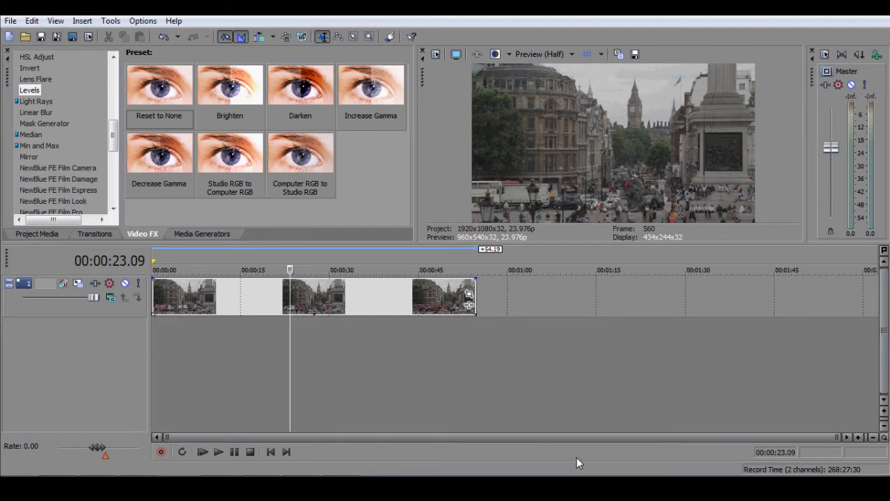
- Reopen the Video Scopes and apply the Color Curves effect to the clip, with the scopes beside the effect window
{"action": "left_click", "coordinate": [55, 21]}
{"action": "left_click", "coordinate": [108, 221]}
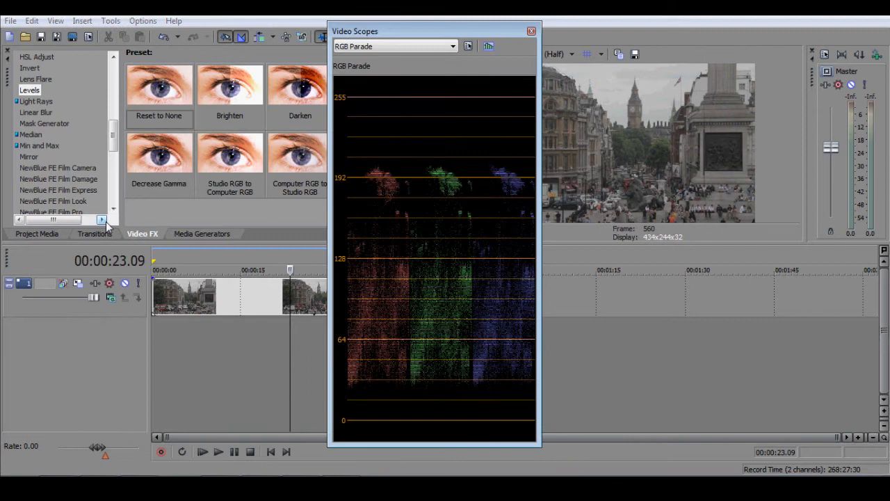
{"action": "left_click_drag", "start_coordinate": [114, 145], "coordinate": [116, 95]}
{"action": "left_click_drag", "start_coordinate": [55, 128], "coordinate": [181, 302]}
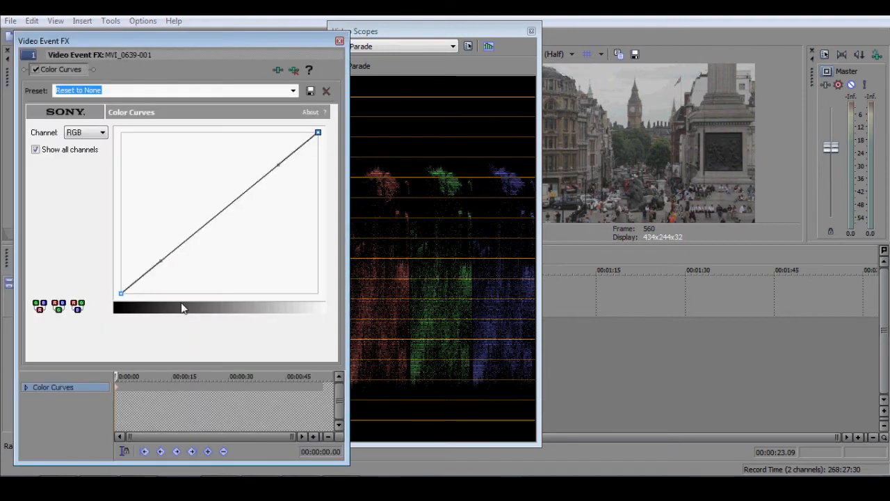
{"action": "left_click_drag", "start_coordinate": [401, 38], "coordinate": [423, 44]}
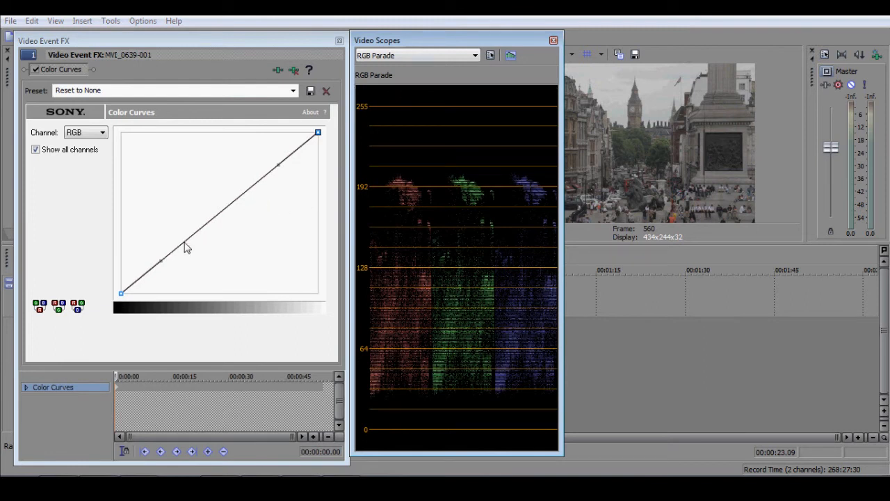
- Pull the lower end of the RGB curve down to deepen the blacks and create a point where it meets the bottom edge
{"action": "left_click_drag", "start_coordinate": [160, 260], "coordinate": [137, 322]}
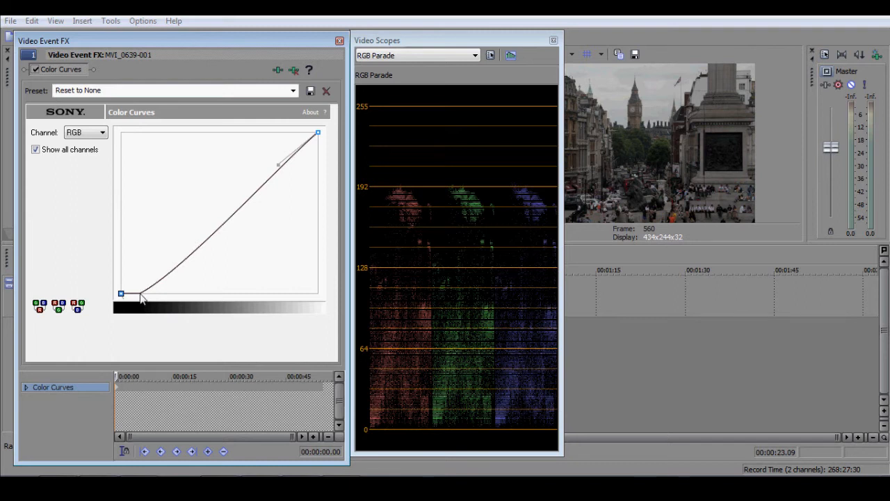
{"action": "right_click", "coordinate": [141, 297]}
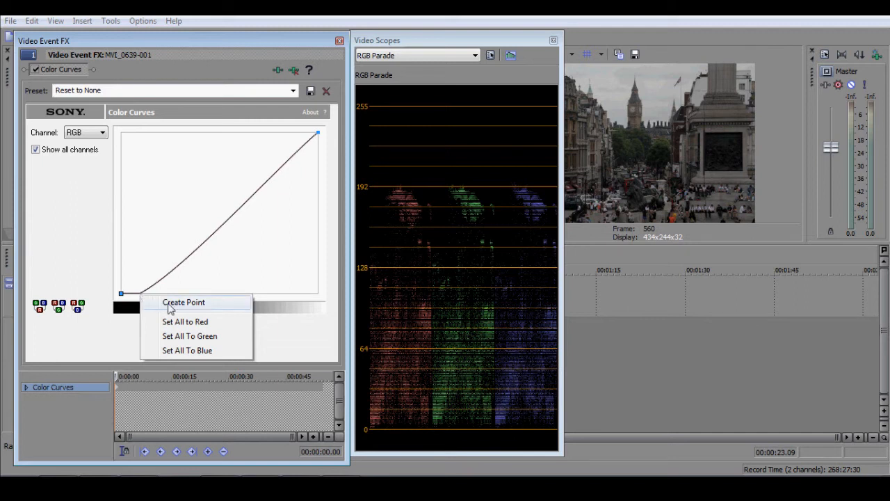
{"action": "left_click", "coordinate": [185, 303]}
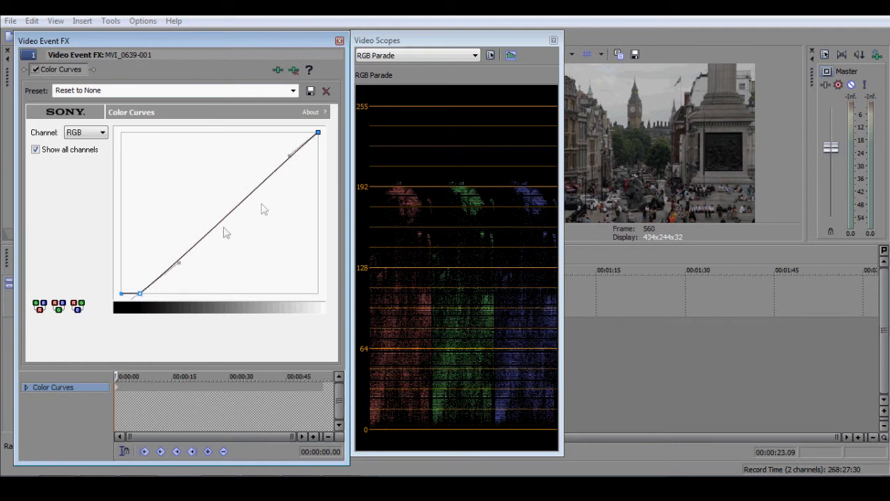
- Raise the highlights of the RGB curve to a point on the graph's top edge and fine-tune the black point
{"action": "left_click_drag", "start_coordinate": [290, 149], "coordinate": [231, 104]}
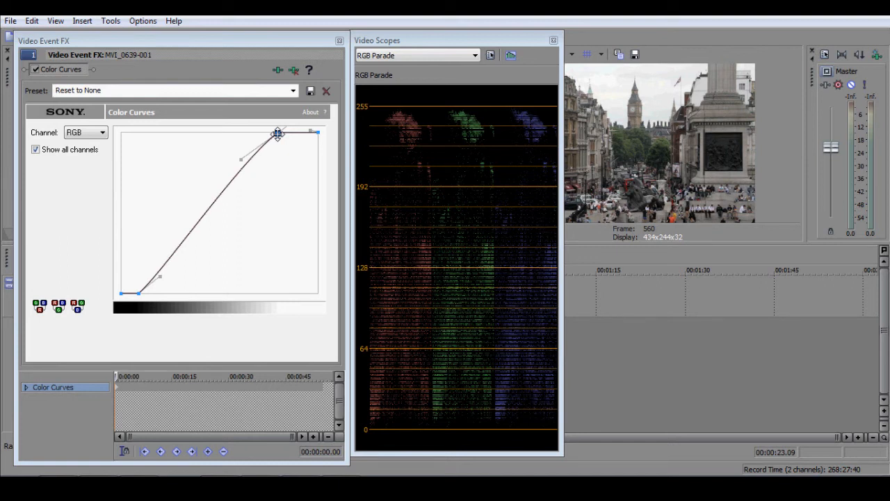
{"action": "mouse_move", "coordinate": [278, 133]}
{"action": "left_mouse_down"}
{"action": "mouse_move", "coordinate": [263, 132]}
{"action": "mouse_move", "coordinate": [278, 132]}
{"action": "left_mouse_up"}
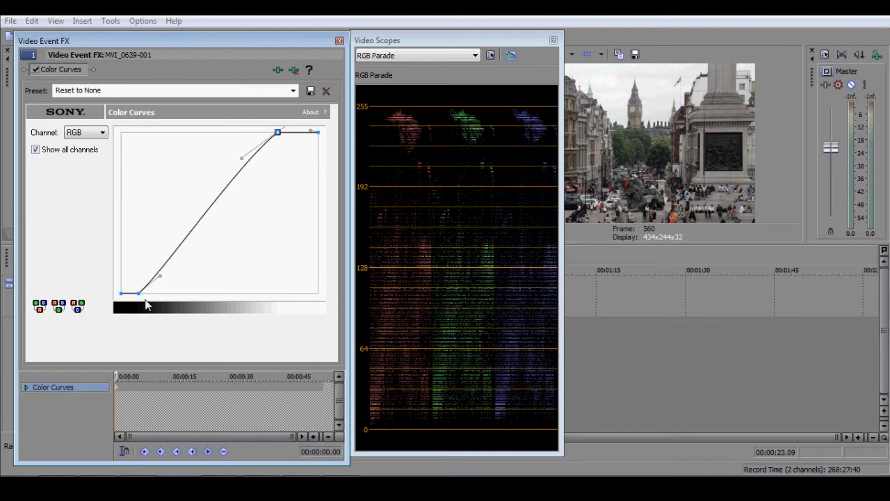
{"action": "left_click_drag", "start_coordinate": [138, 293], "coordinate": [138, 294]}
- Compare the preview and RGB Parade of the clip with and without the Color Curves effect
{"action": "left_click_drag", "start_coordinate": [520, 42], "coordinate": [386, 48]}
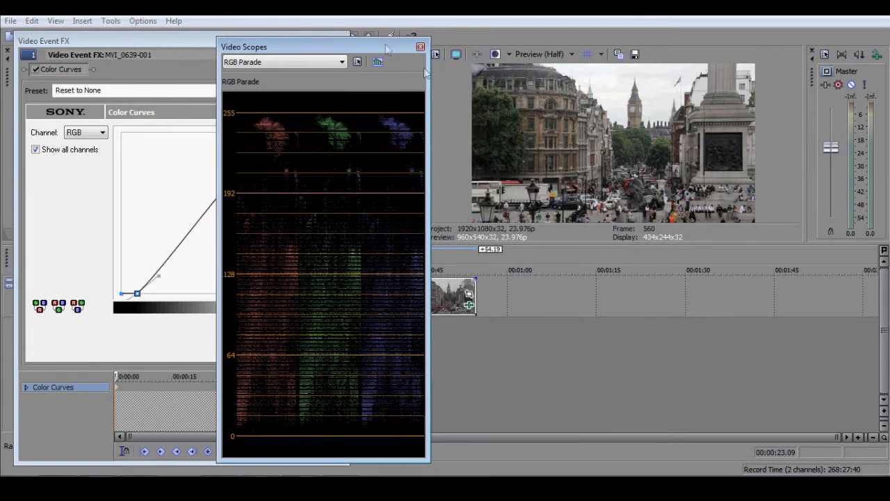
{"action": "left_click", "coordinate": [498, 57]}
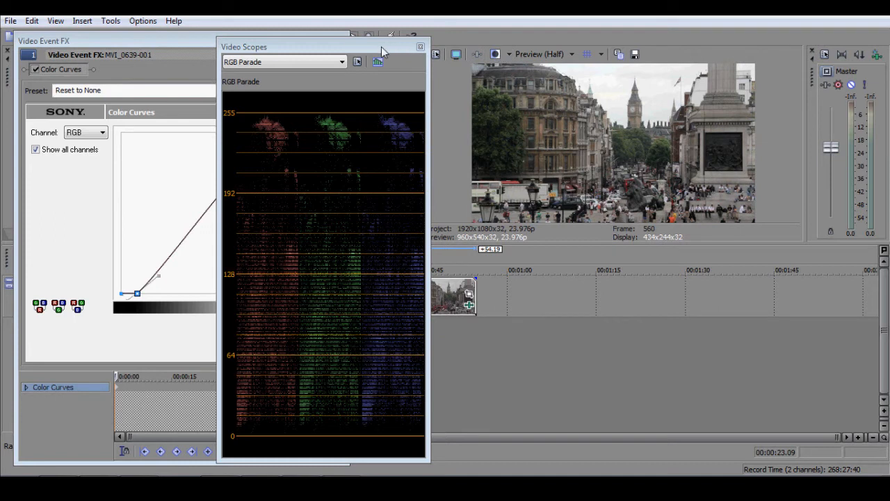
{"action": "left_click_drag", "start_coordinate": [381, 50], "coordinate": [516, 47]}
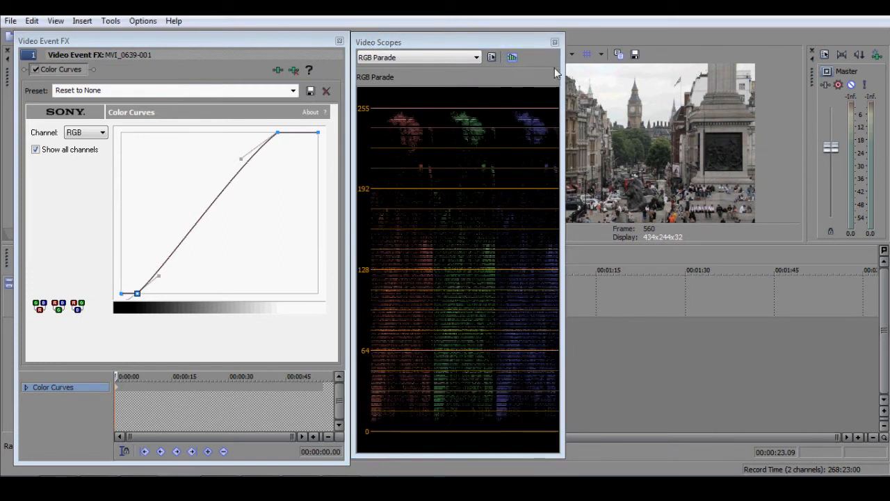
- Close the Video Scopes and bend the RGB curve into an S-shape by lengthening the tangents of its black and white points
{"action": "left_click", "coordinate": [555, 43]}
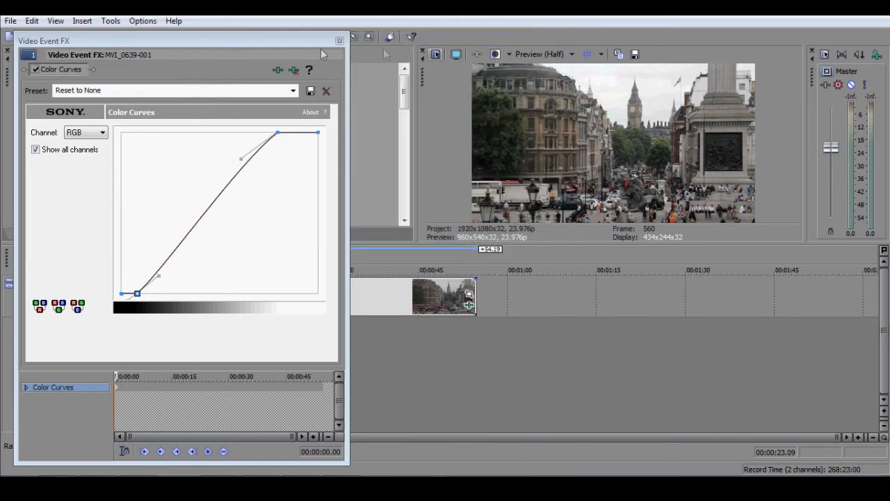
{"action": "left_click_drag", "start_coordinate": [264, 40], "coordinate": [330, 46]}
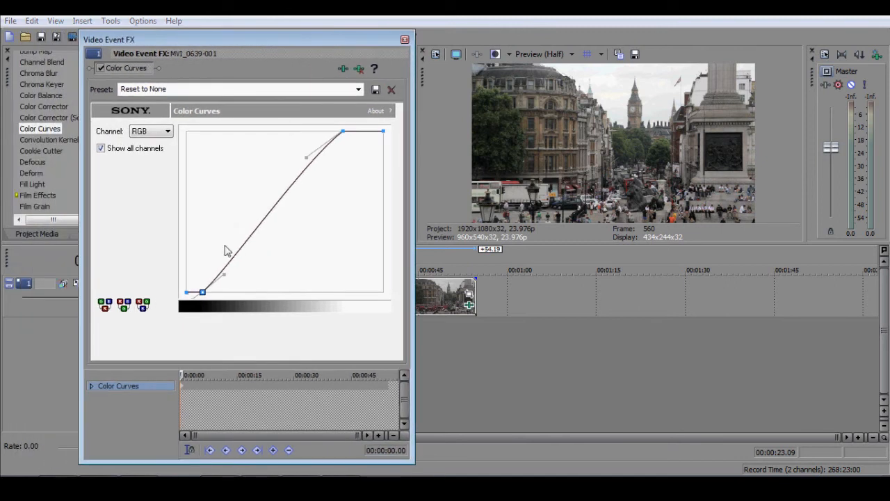
{"action": "left_click_drag", "start_coordinate": [224, 277], "coordinate": [313, 238]}
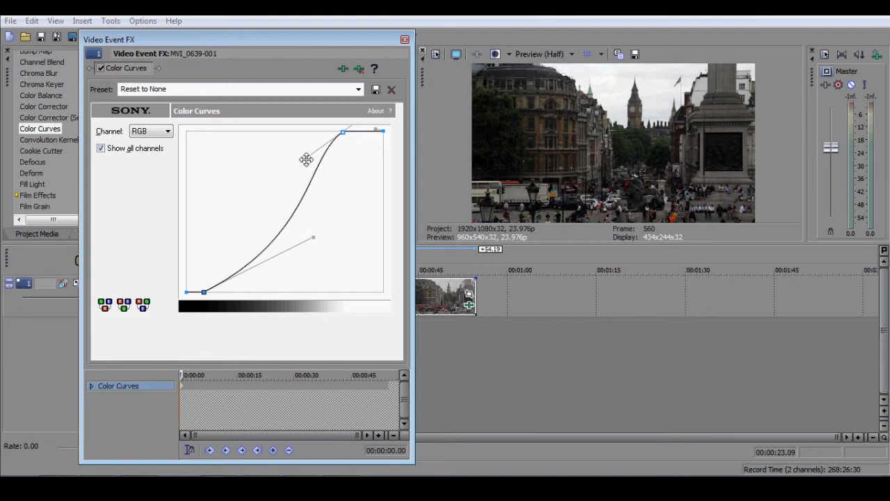
{"action": "left_click_drag", "start_coordinate": [306, 159], "coordinate": [262, 186]}
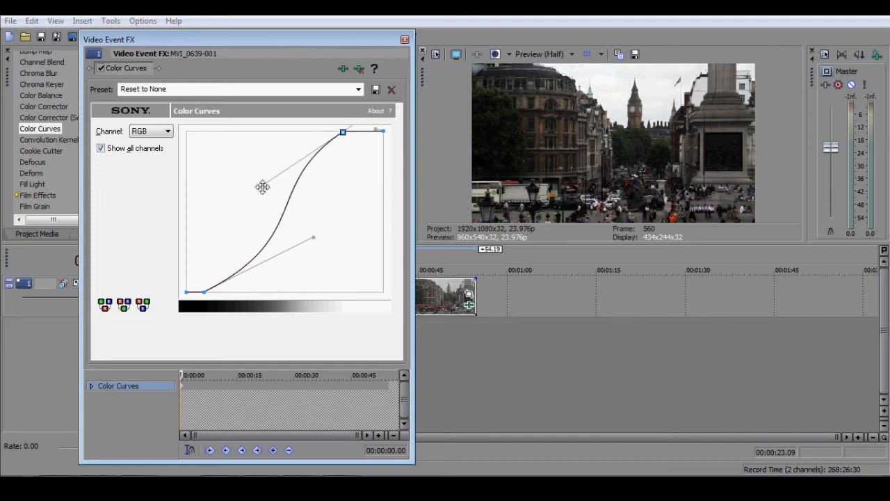
- Fine-tune the lower and upper tangents of the RGB curve to soften the S-shaped contrast
{"action": "mouse_move", "coordinate": [316, 237]}
{"action": "left_mouse_down"}
{"action": "mouse_move", "coordinate": [299, 215]}
{"action": "mouse_move", "coordinate": [328, 241]}
{"action": "left_mouse_up"}
{"action": "left_click_drag", "start_coordinate": [269, 184], "coordinate": [264, 217]}
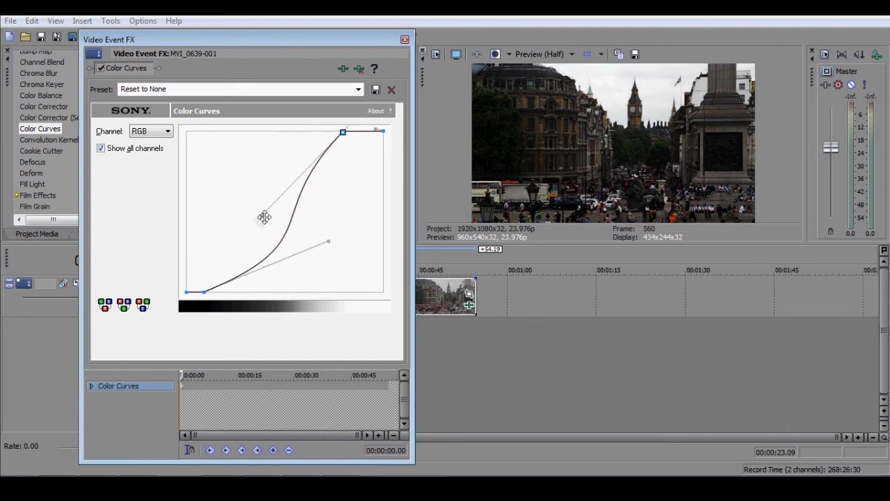
{"action": "left_click_drag", "start_coordinate": [330, 243], "coordinate": [318, 230]}
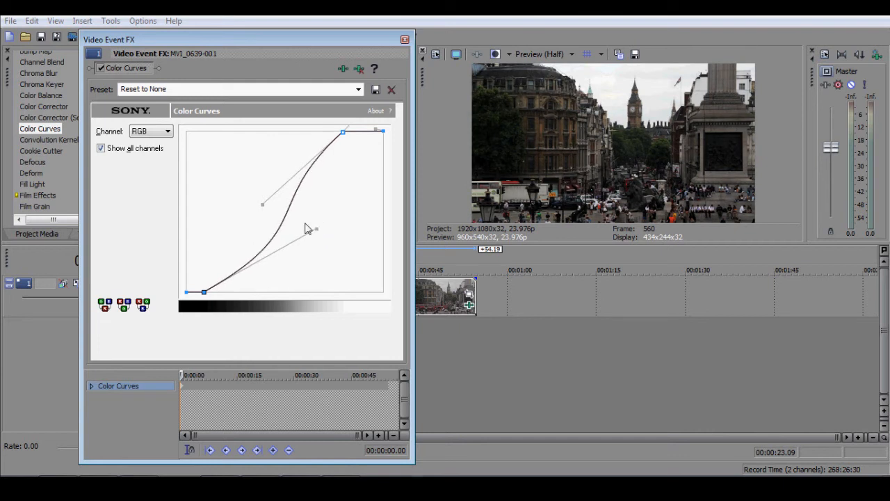
{"action": "mouse_move", "coordinate": [265, 207]}
{"action": "left_mouse_down"}
{"action": "mouse_move", "coordinate": [262, 185]}
{"action": "mouse_move", "coordinate": [246, 193]}
{"action": "mouse_move", "coordinate": [247, 206]}
{"action": "mouse_move", "coordinate": [271, 210]}
{"action": "mouse_move", "coordinate": [259, 205]}
{"action": "left_mouse_up"}
{"action": "mouse_move", "coordinate": [317, 228]}
{"action": "left_mouse_down"}
{"action": "mouse_move", "coordinate": [302, 225]}
{"action": "mouse_move", "coordinate": [306, 232]}
{"action": "mouse_move", "coordinate": [290, 242]}
{"action": "mouse_move", "coordinate": [306, 234]}
{"action": "left_mouse_up"}
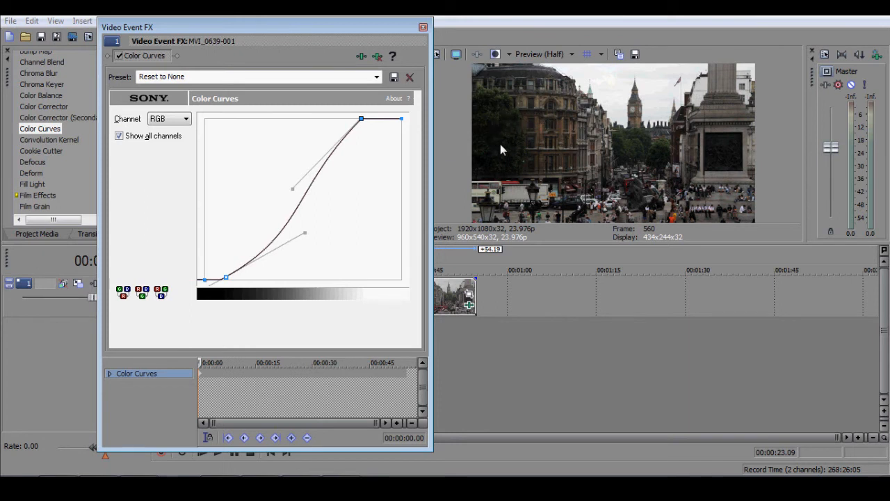
- Add the Color Corrector (Secondary) effect to the clip and arrange its window so all settings and the preview are visible
{"action": "left_click_drag", "start_coordinate": [255, 33], "coordinate": [633, 46]}
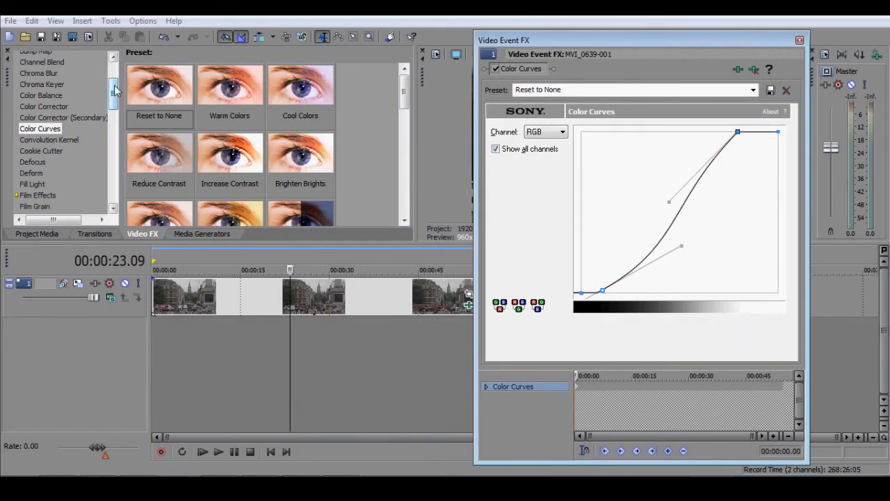
{"action": "left_click", "coordinate": [42, 119]}
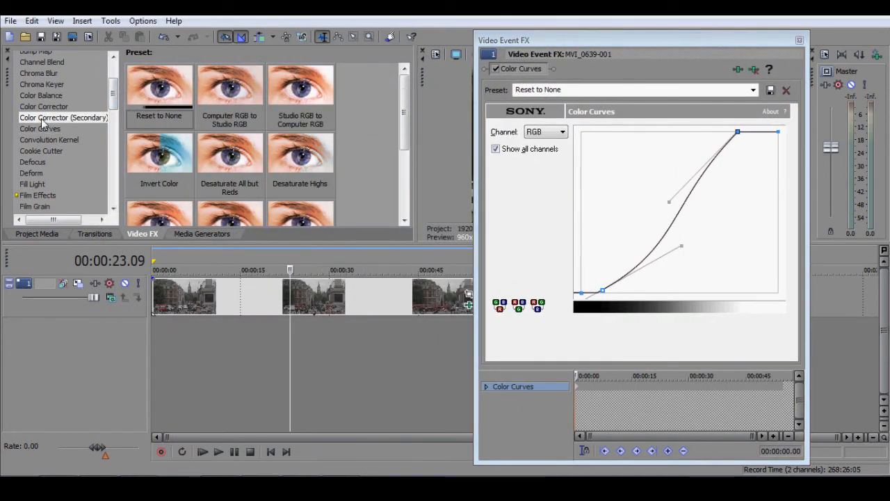
{"action": "left_click_drag", "start_coordinate": [320, 294], "coordinate": [320, 294]}
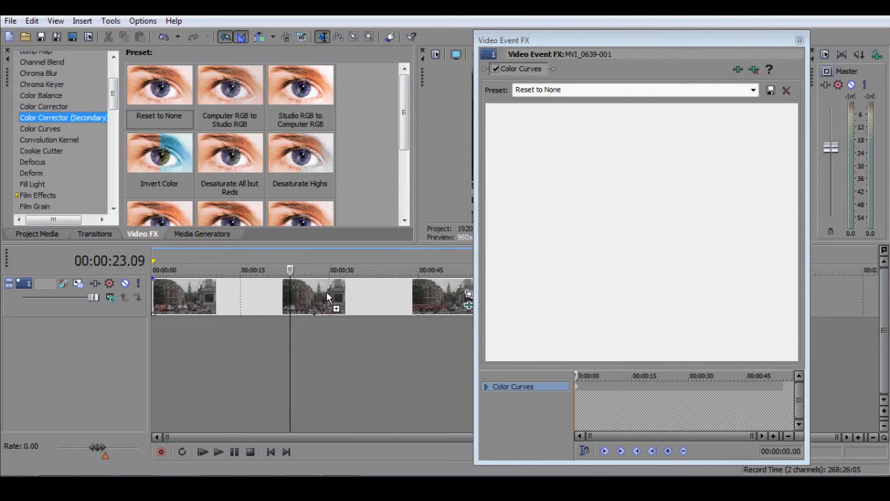
{"action": "left_click_drag", "start_coordinate": [647, 40], "coordinate": [250, 25]}
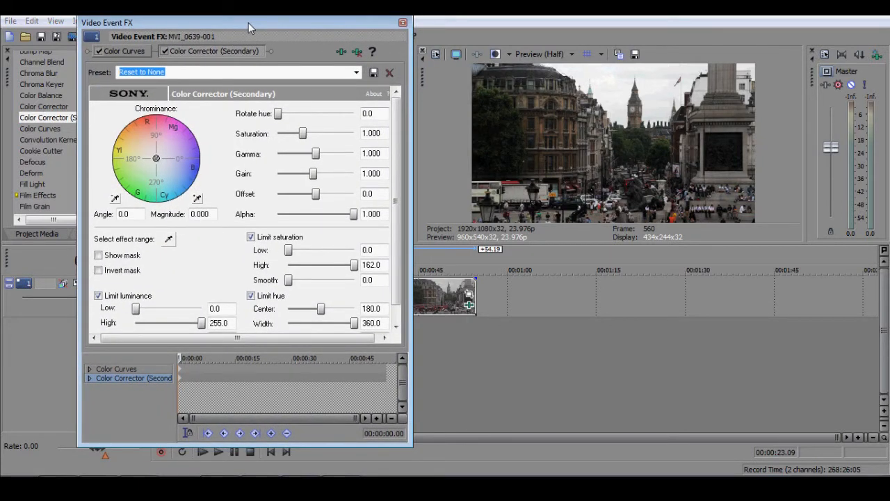
{"action": "left_click_drag", "start_coordinate": [287, 446], "coordinate": [277, 476]}
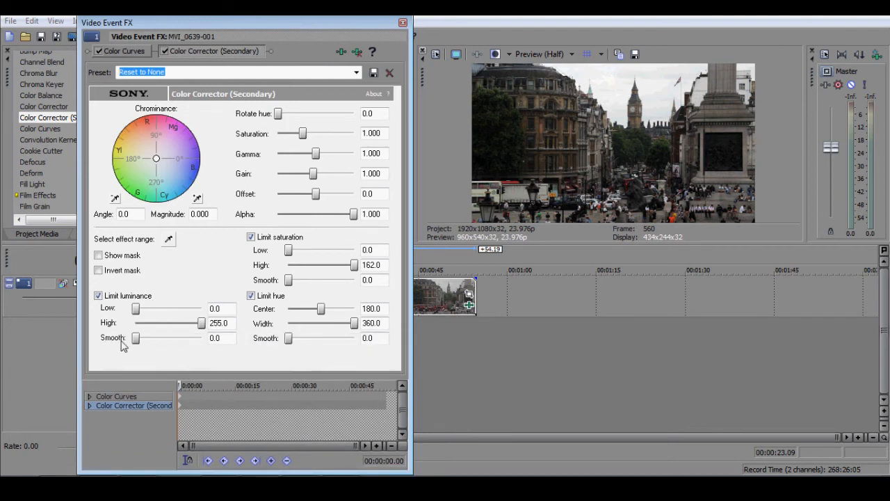
- Limit the secondary corrector's luminance range to the midtones with Low, High and Smooth each at 128
{"action": "double_click", "coordinate": [220, 308]}
{"action": "type", "text": "128"}
{"action": "left_click_drag", "start_coordinate": [234, 325], "coordinate": [204, 321]}
{"action": "type", "text": "128"}
{"action": "left_click", "coordinate": [250, 296]}
{"action": "double_click", "coordinate": [230, 338]}
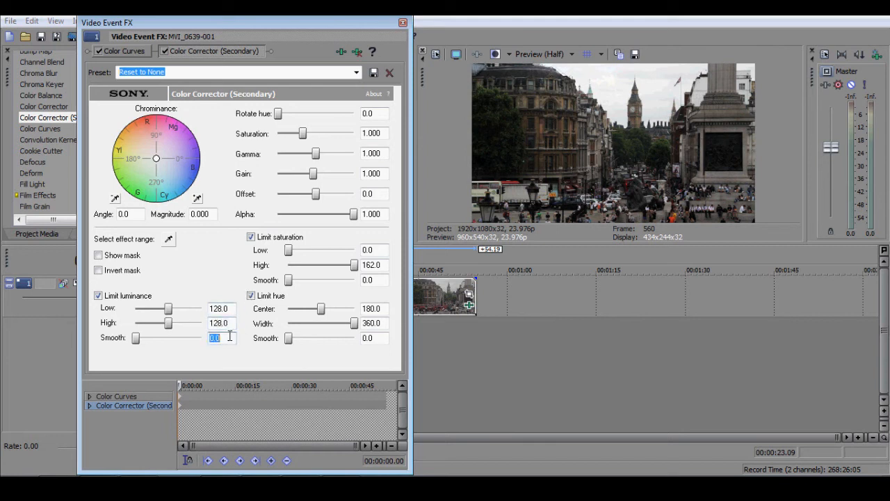
{"action": "left_click_drag", "start_coordinate": [227, 340], "coordinate": [199, 336]}
{"action": "key", "text": "Return"}
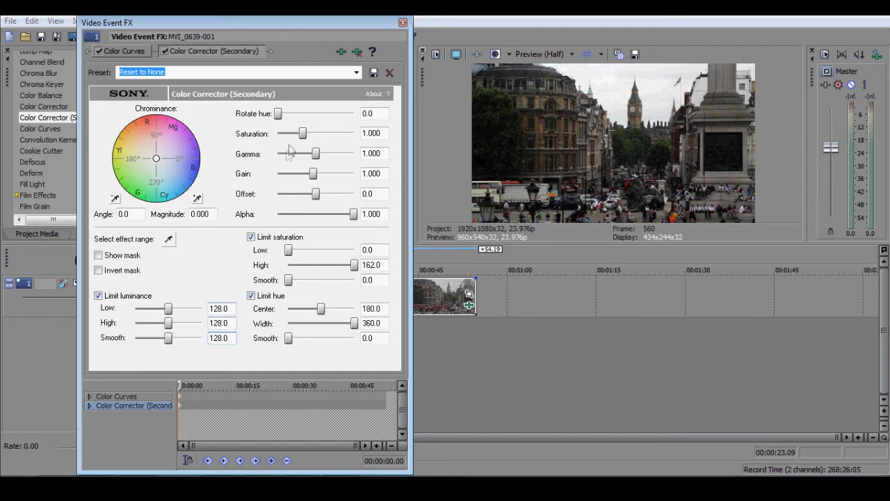
- Try a stronger saturation on the midtones, then set the secondary corrector's saturation to 0.85
{"action": "left_click_drag", "start_coordinate": [302, 137], "coordinate": [363, 144]}
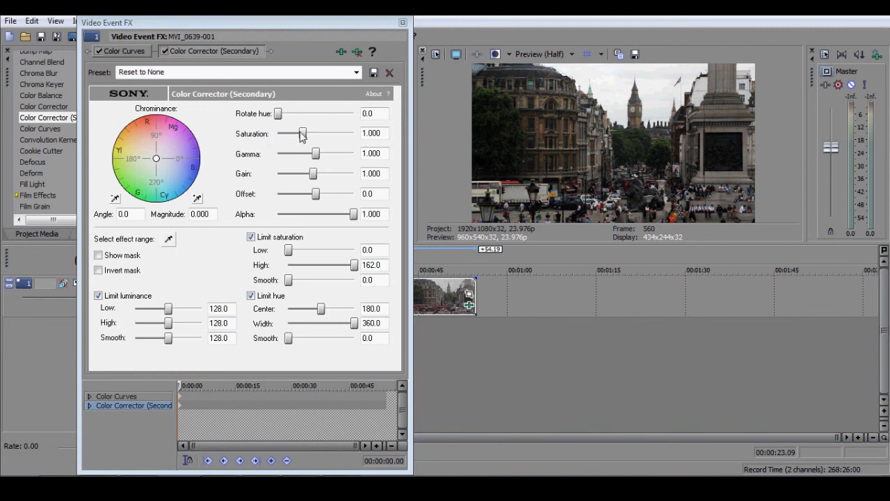
{"action": "double_click", "coordinate": [363, 135]}
{"action": "type", "text": "0.85"}
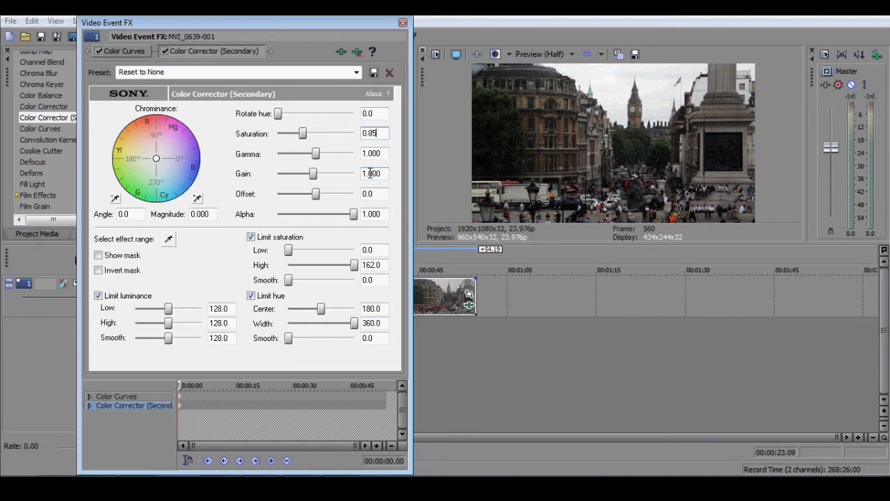
{"action": "left_click_drag", "start_coordinate": [387, 134], "coordinate": [359, 143]}
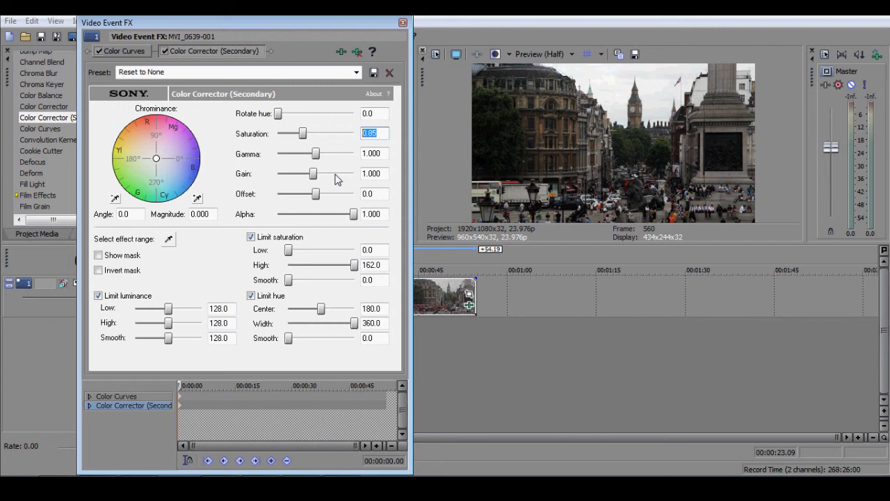
- Apply the Lower Saturation Mids preset to the Color Corrector (Secondary) and select its saturation value
{"action": "left_click", "coordinate": [356, 72]}
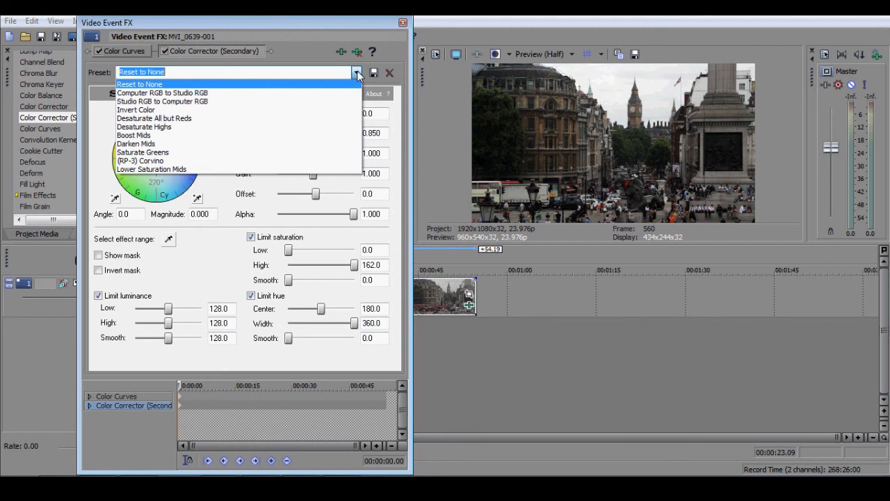
{"action": "left_click", "coordinate": [263, 171]}
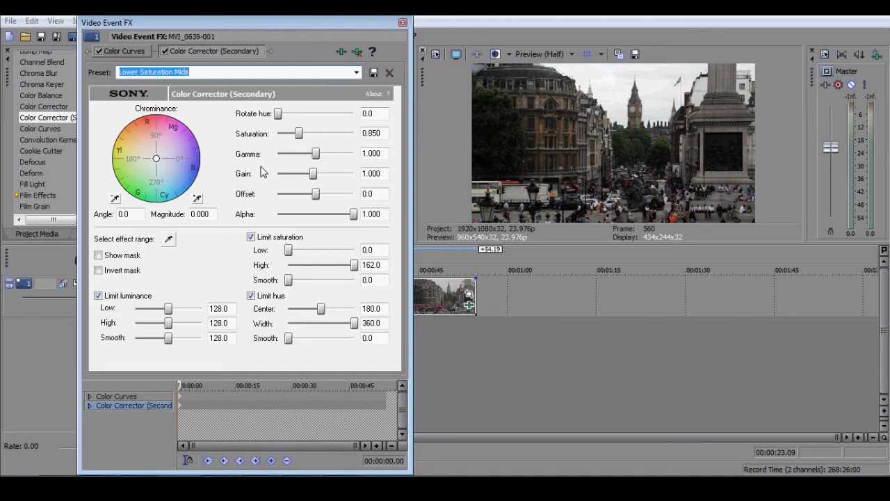
{"action": "left_click", "coordinate": [356, 74]}
{"action": "left_click", "coordinate": [356, 74]}
{"action": "double_click", "coordinate": [376, 133]}
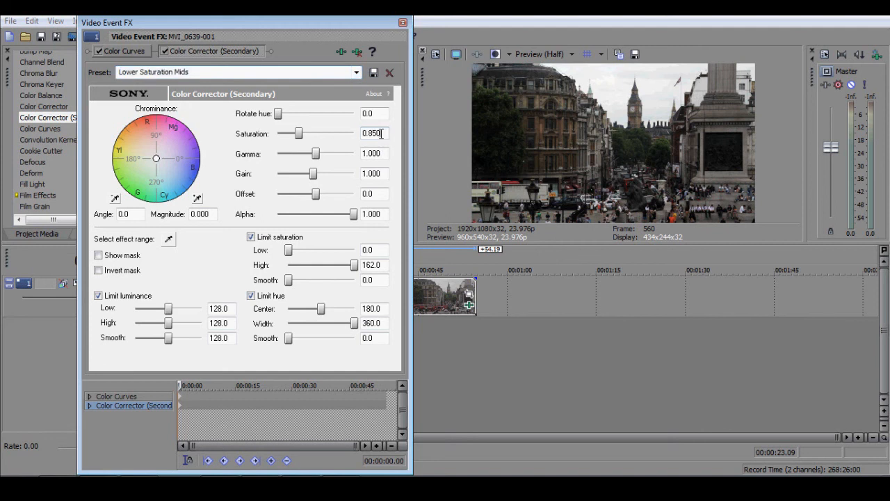